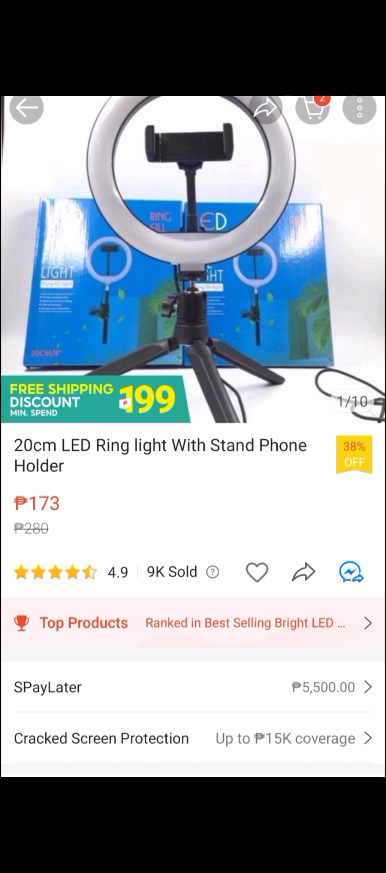
# - Copy the share link of the LED ring light product page in Shopee
pyautogui.click(303, 572)
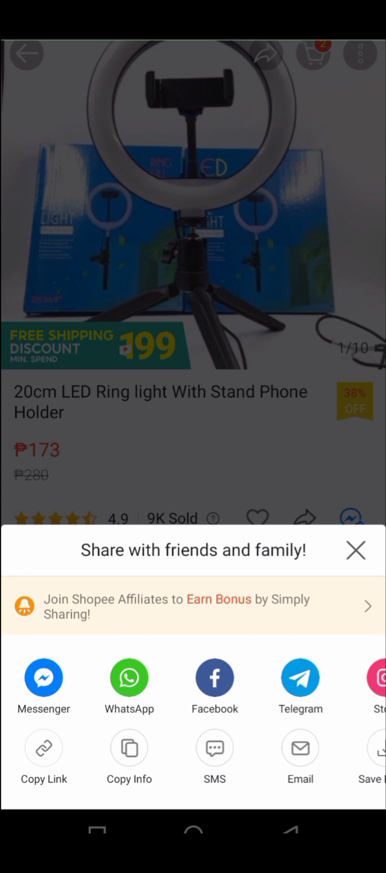
pyautogui.click(43, 751)
# - Go from Shopee to Involve Asia's Promotion > Deeplink Generator page
pyautogui.click(193, 829)
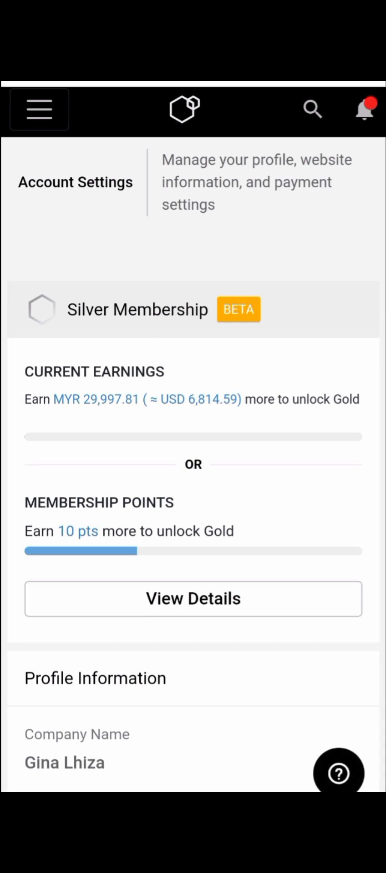
pyautogui.click(40, 109)
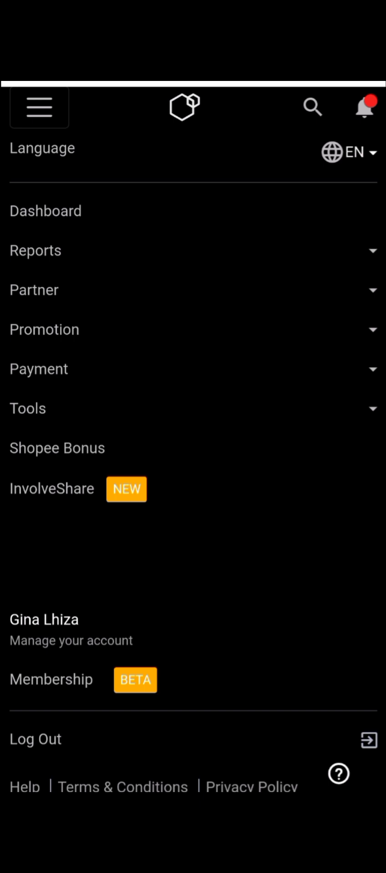
pyautogui.click(44, 330)
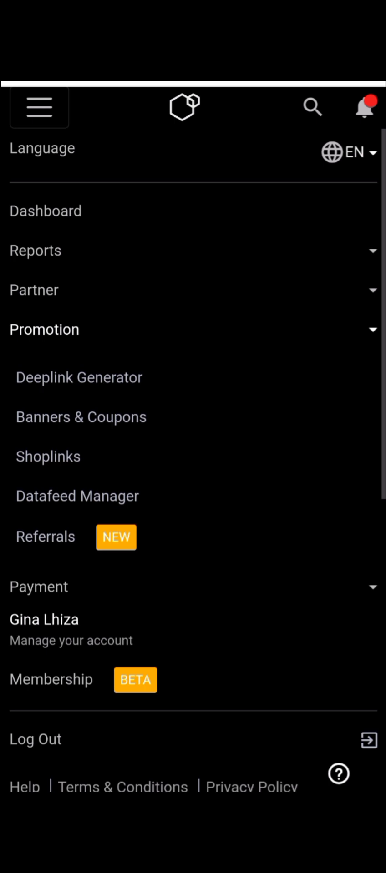
pyautogui.click(79, 377)
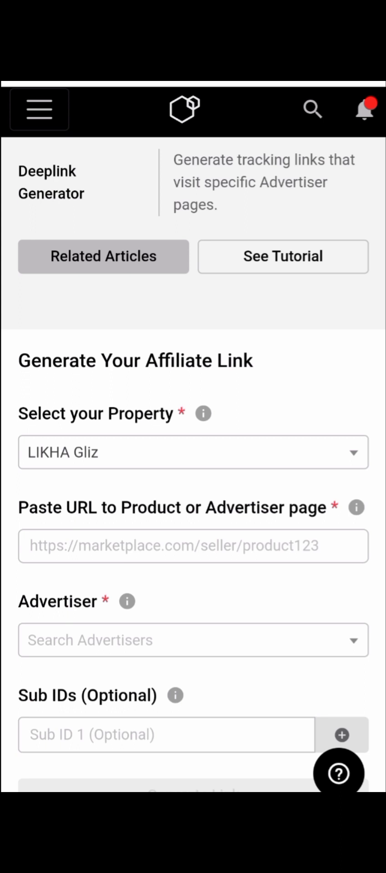
# - Paste the Shopee product URL into the deeplink form so Shopee PH - CPS is detected
pyautogui.scroll(-2, 192, 437)
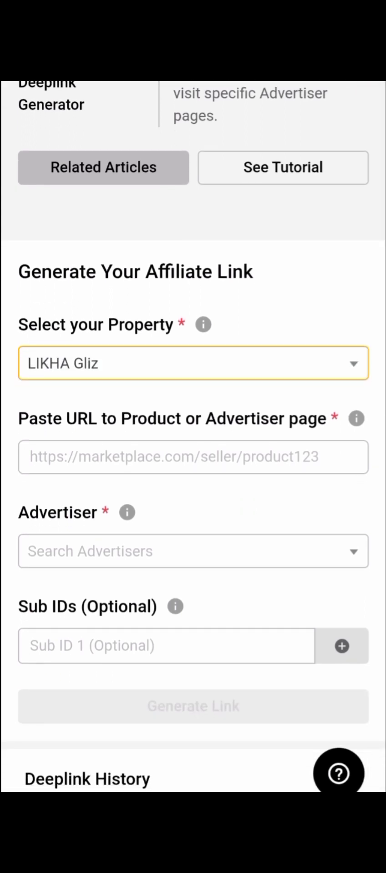
pyautogui.click(193, 457)
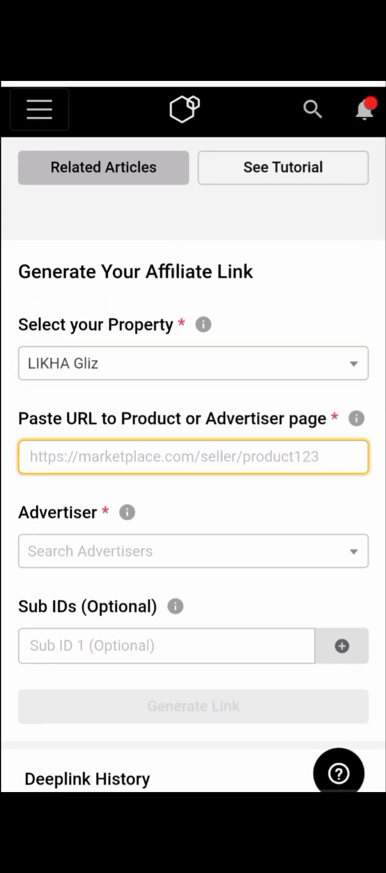
pyautogui.click(30, 457)
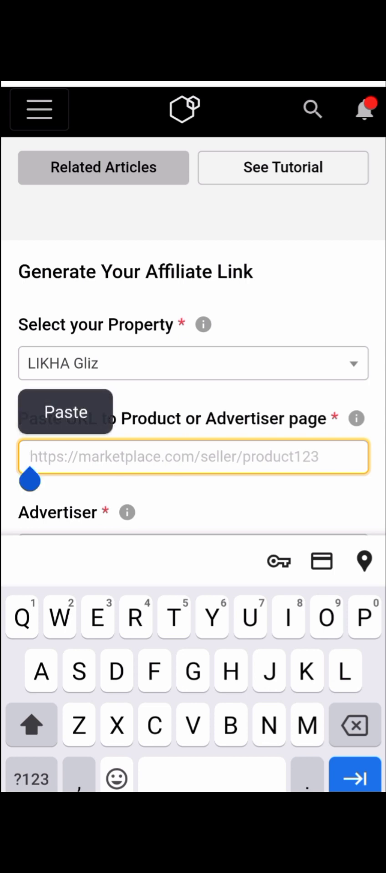
pyautogui.click(65, 412)
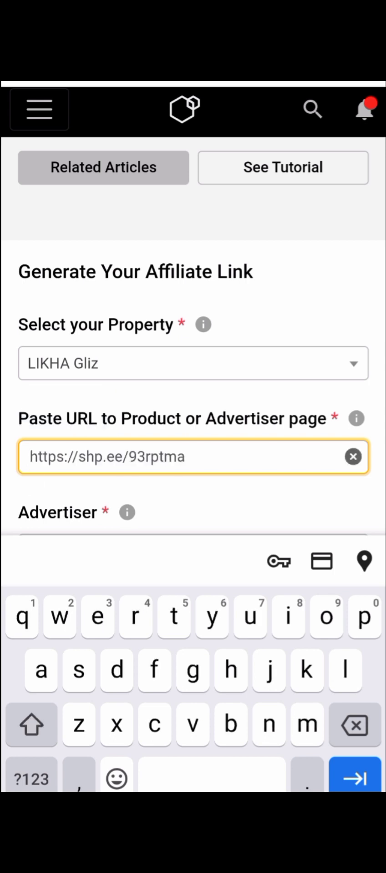
pyautogui.scroll(-3, 193, 318)
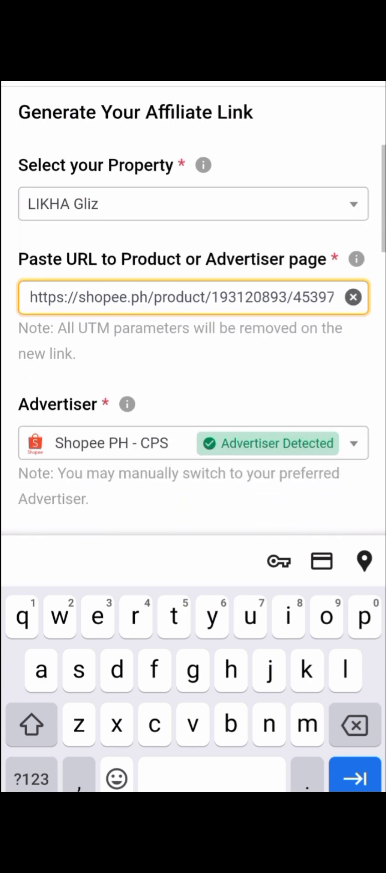
pyautogui.scroll(-3, 192, 318)
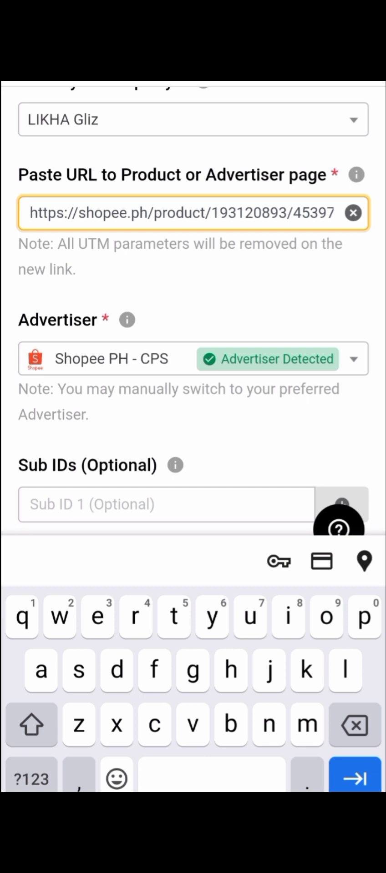
pyautogui.scroll(-2, 193, 318)
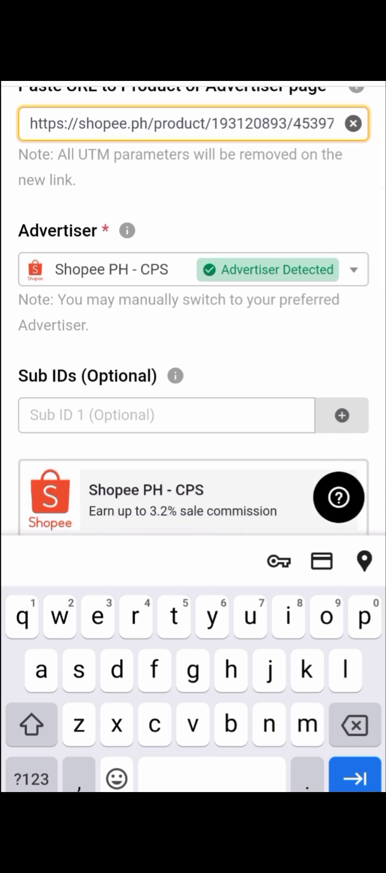
pyautogui.scroll(-3, 193, 318)
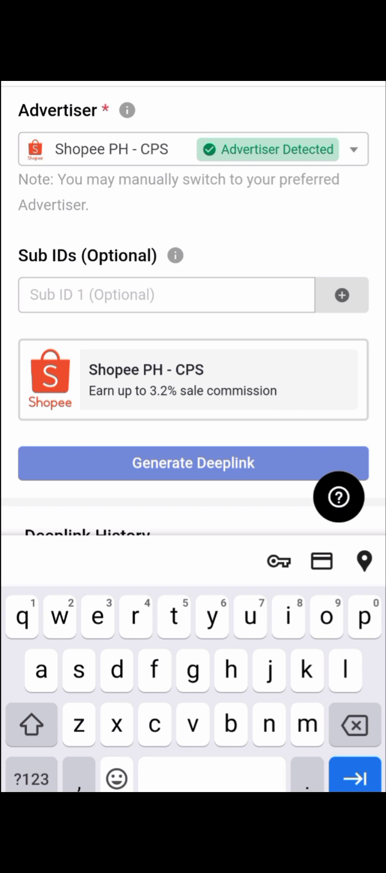
pyautogui.scroll(5, 193, 410)
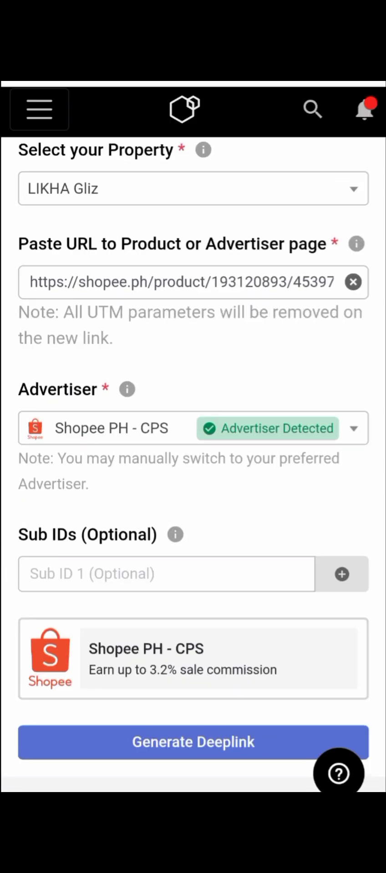
pyautogui.scroll(-5, 193, 436)
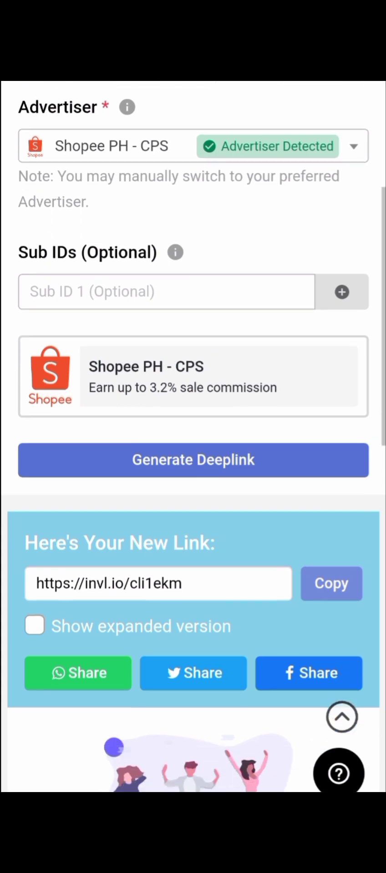
pyautogui.scroll(-1, 193, 437)
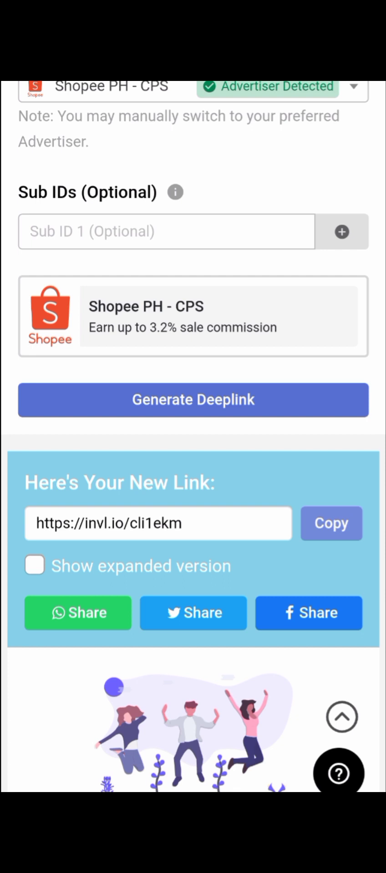
pyautogui.click(331, 523)
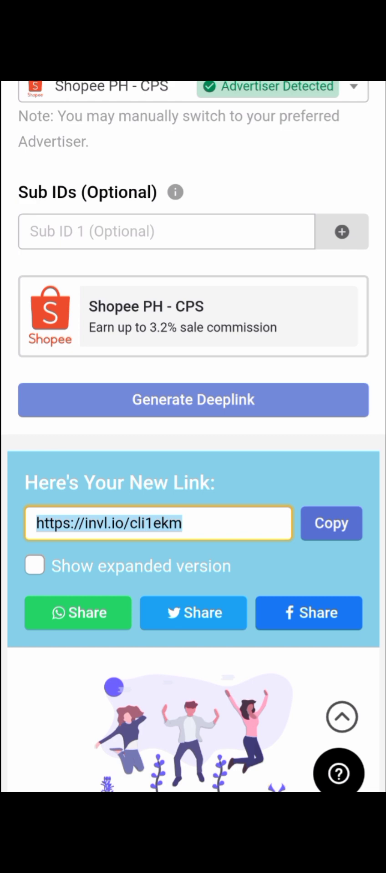
# - Open Facebook from the home screen to the post draft with the ring-light video
pyautogui.press('super')
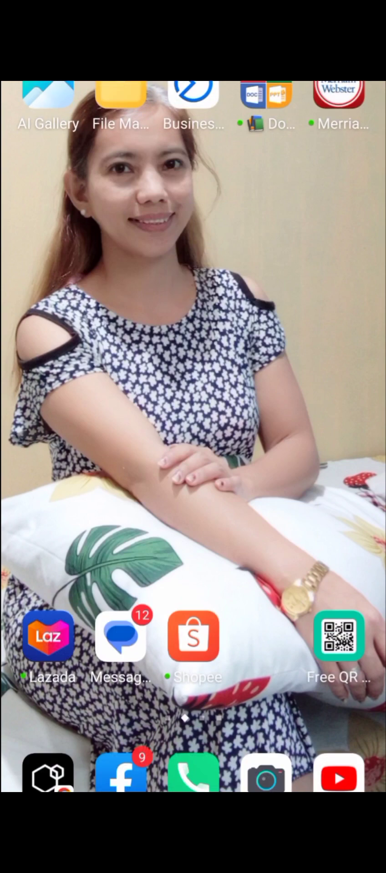
pyautogui.click(121, 773)
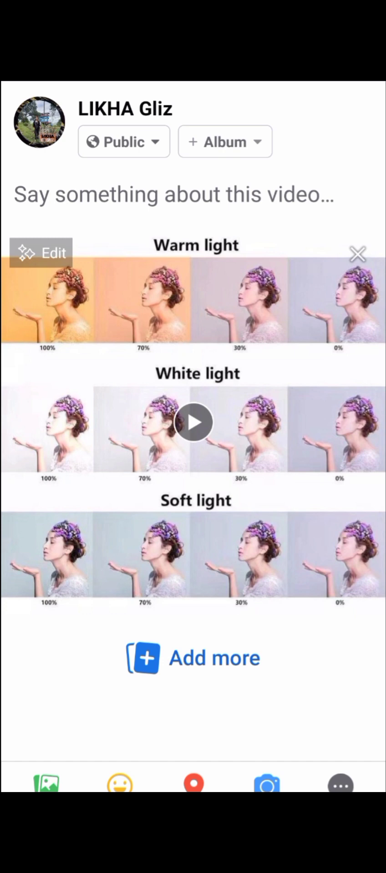
pyautogui.click(172, 195)
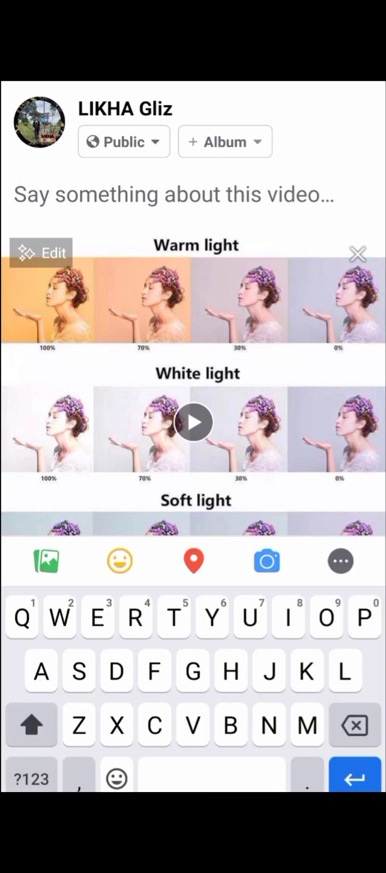
pyautogui.click(13, 195)
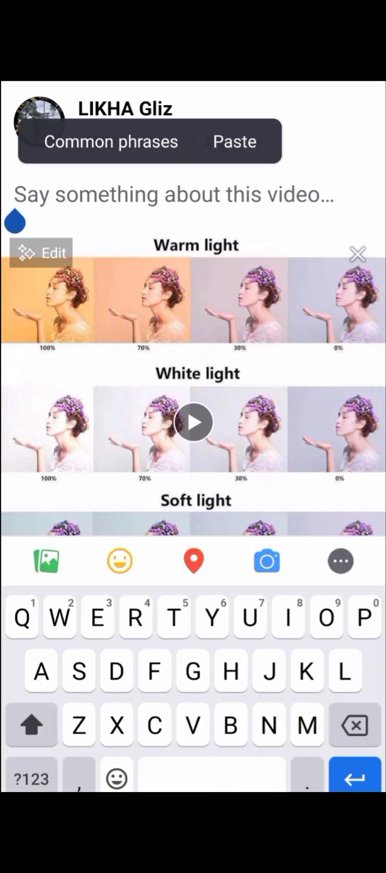
pyautogui.click(235, 141)
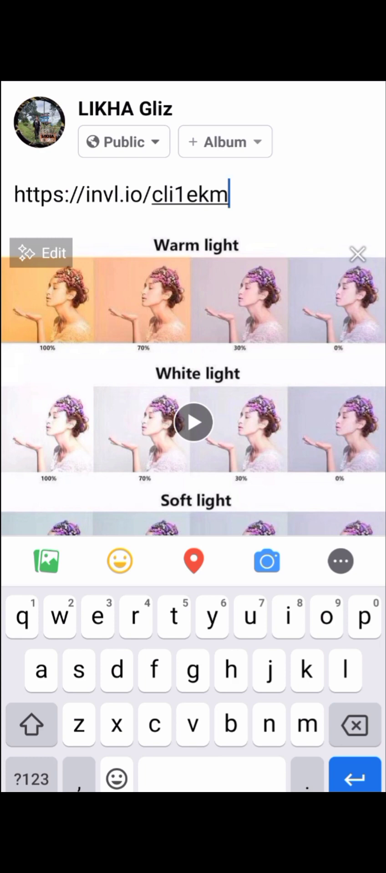
pyautogui.click(15, 195)
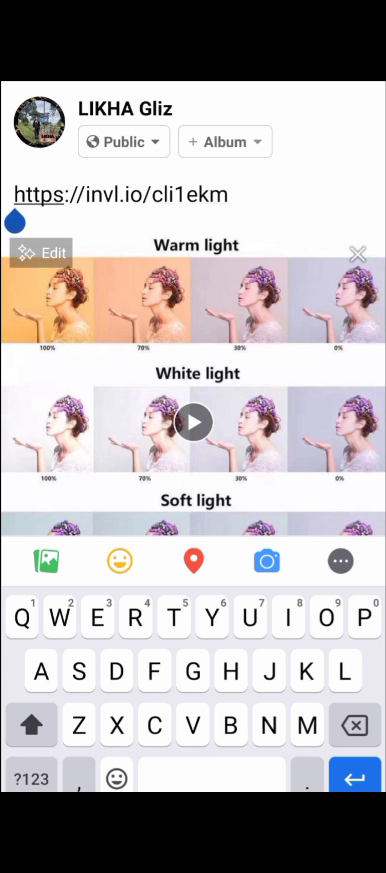
pyautogui.press('Return')
pyautogui.click(15, 193)
pyautogui.click(31, 778)
pyautogui.click(116, 779)
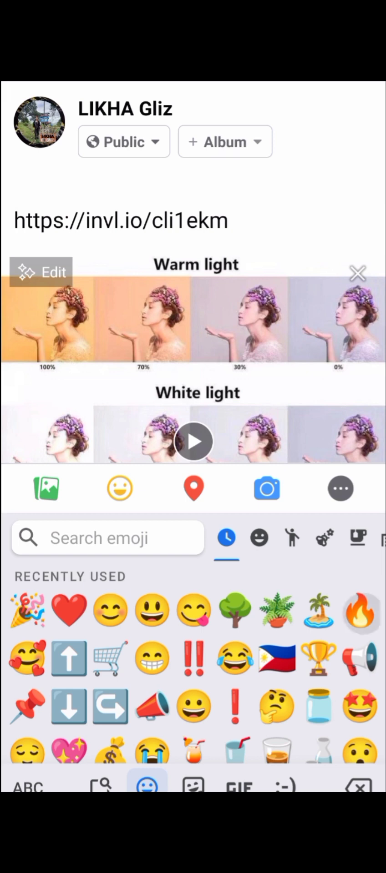
# - Add a 🔥 emoji and the caption 'LED ring light with cp holder', fixing the 'jolder' typo
pyautogui.click(359, 609)
pyautogui.click(28, 785)
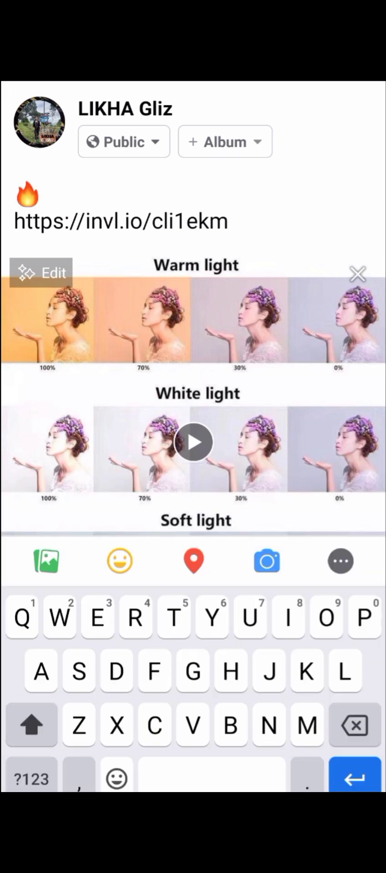
pyautogui.write('LED ')
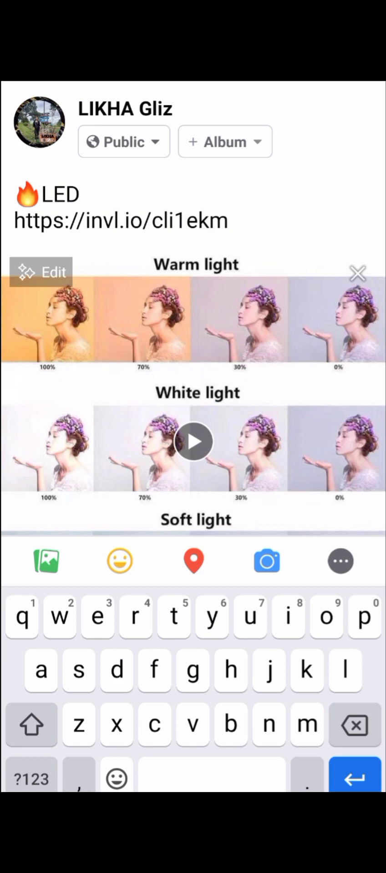
pyautogui.write('ring light with cp jolder')
pyautogui.click(257, 195)
pyautogui.press('BackSpace')
pyautogui.write('h')
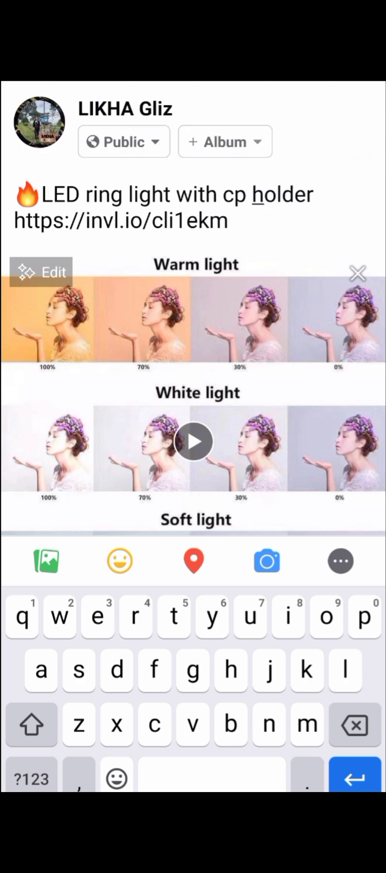
# - Insert a 🛒 emoji before the affiliate link and hide the keyboard
pyautogui.click(228, 221)
pyautogui.click(14, 220)
pyautogui.click(117, 778)
pyautogui.click(110, 658)
pyautogui.click(28, 785)
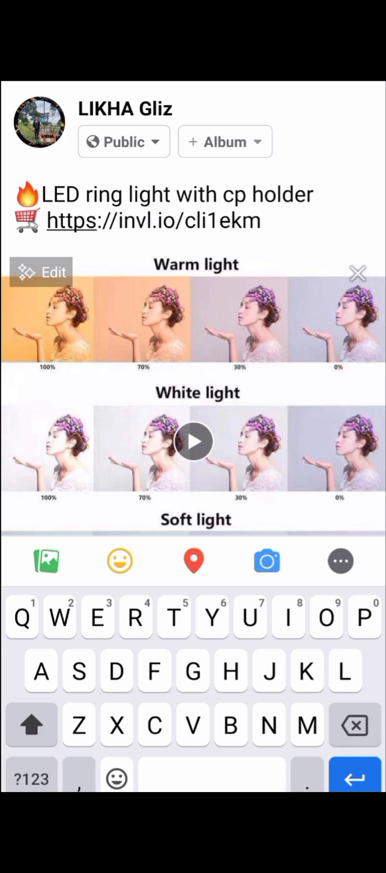
pyautogui.press('Escape')
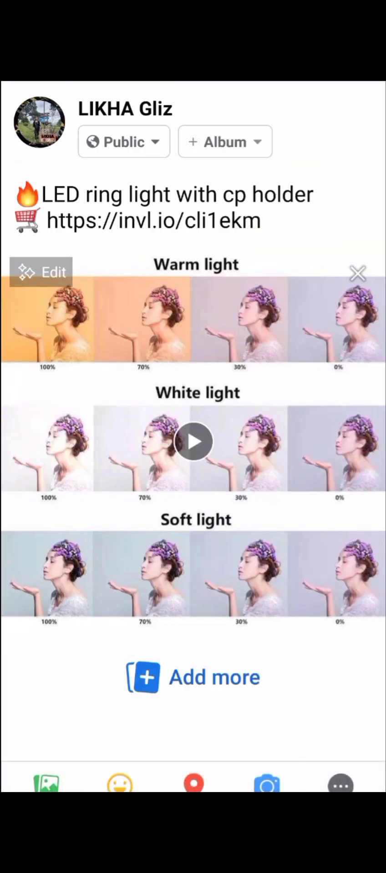